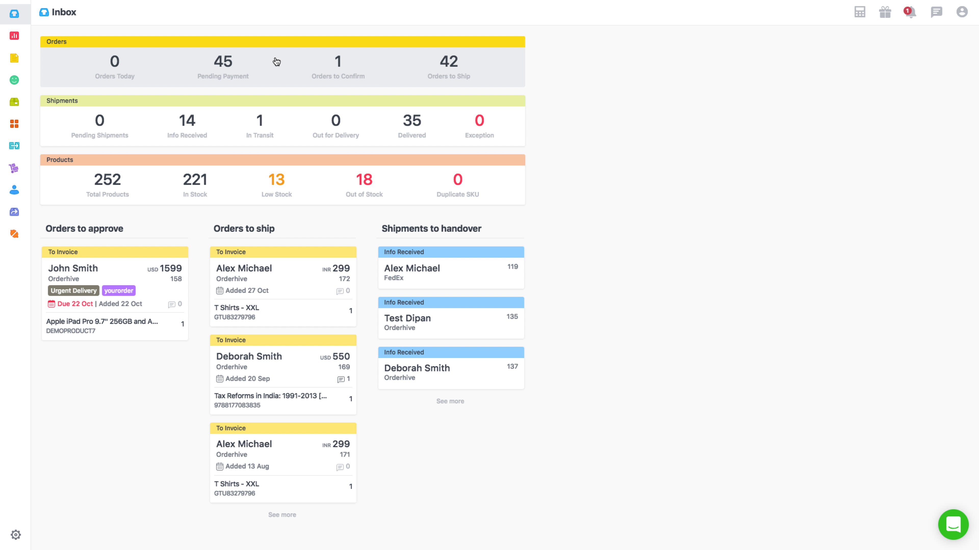
Create a new stock transfer from the Advent Corporation warehouse to the United warehouse
mouse_move(16, 101)
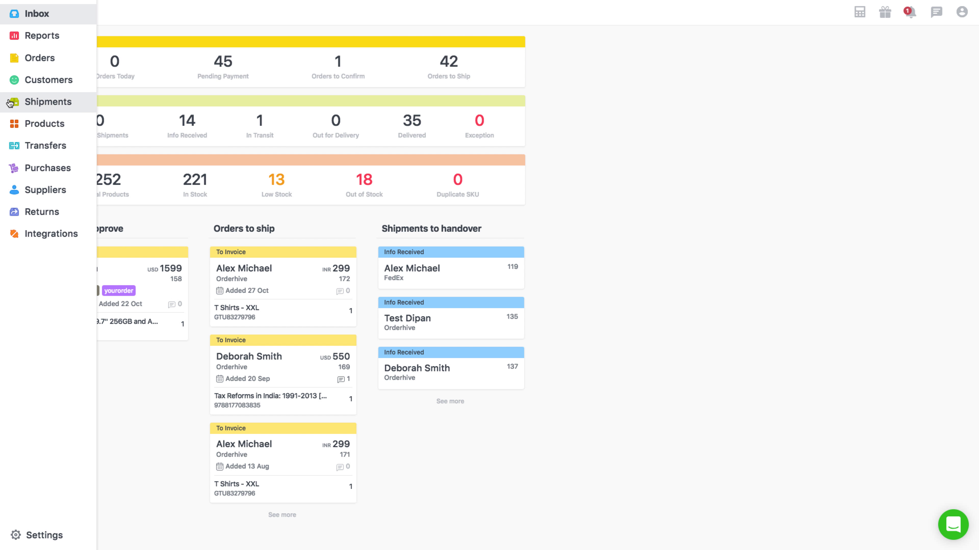
left_click(34, 146)
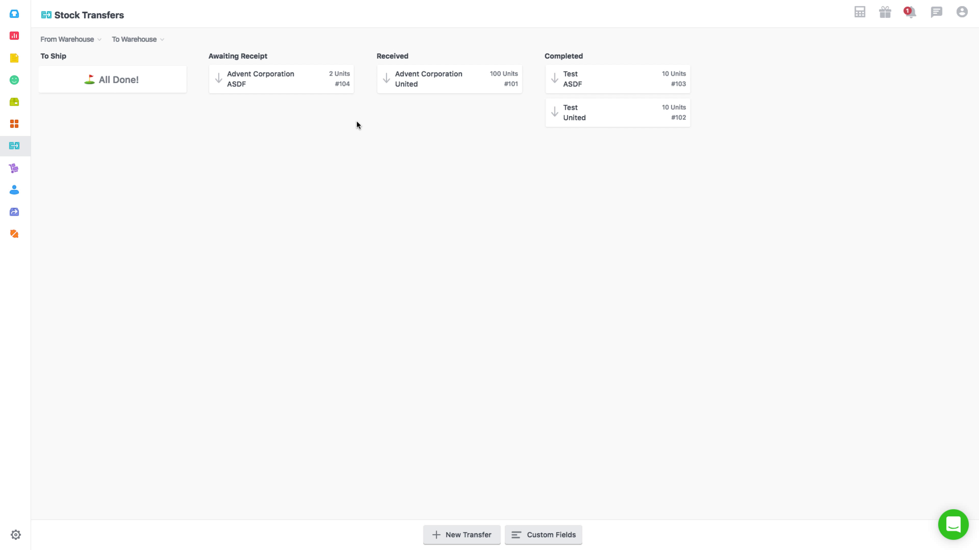
mouse_move(16, 35)
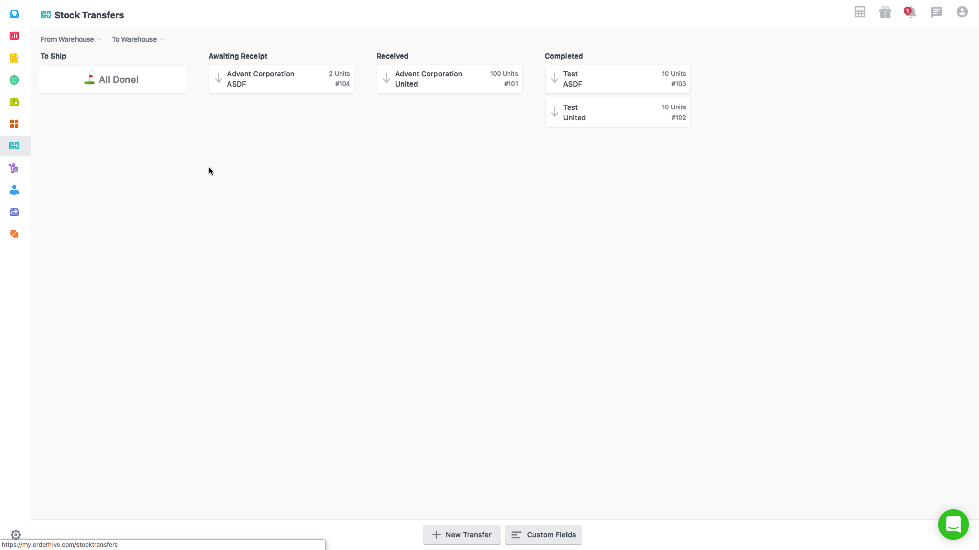
left_click(455, 544)
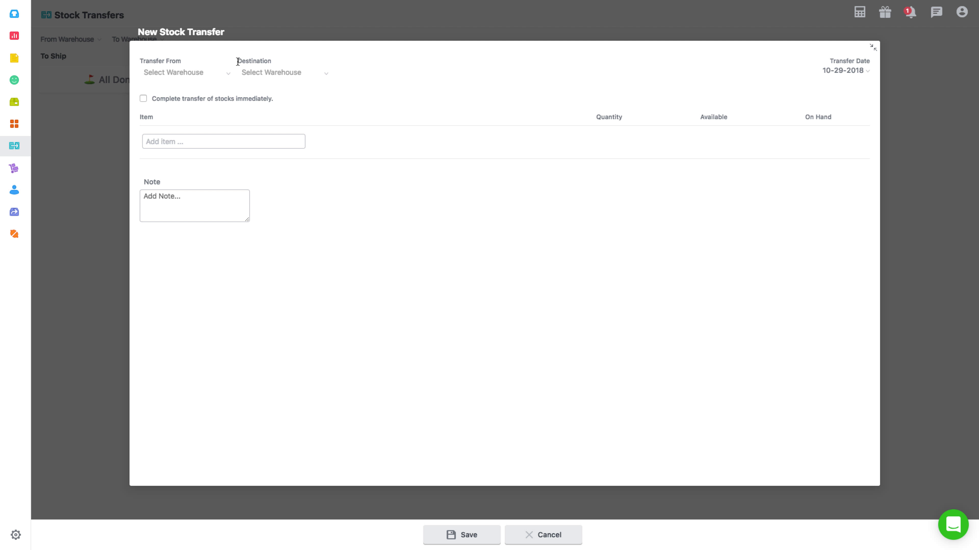
left_click_drag(238, 59, 271, 60)
left_click(273, 73)
left_click(211, 75)
left_click(175, 88)
left_click(260, 73)
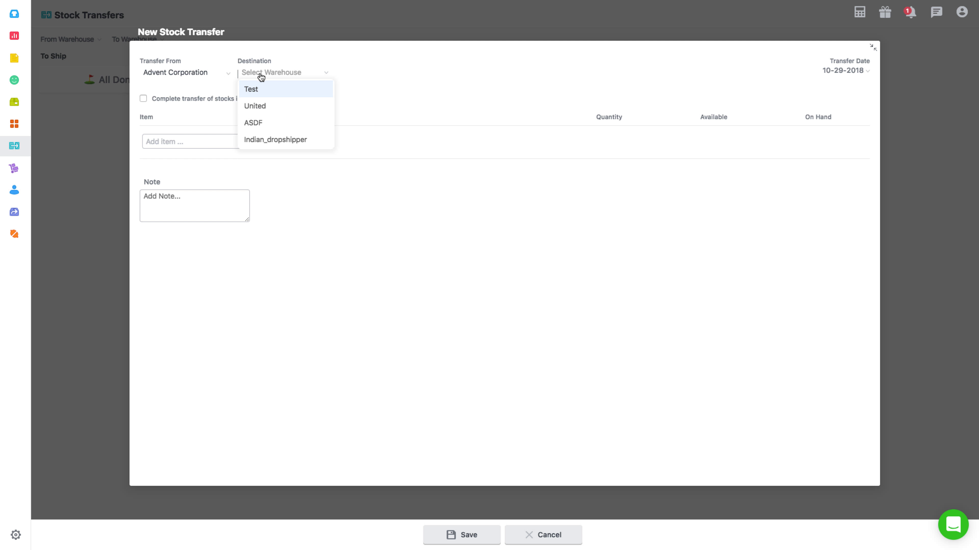
left_click(262, 104)
Add the nike shoes item (nike23) to the transfer with a quantity of 5
left_click(170, 140)
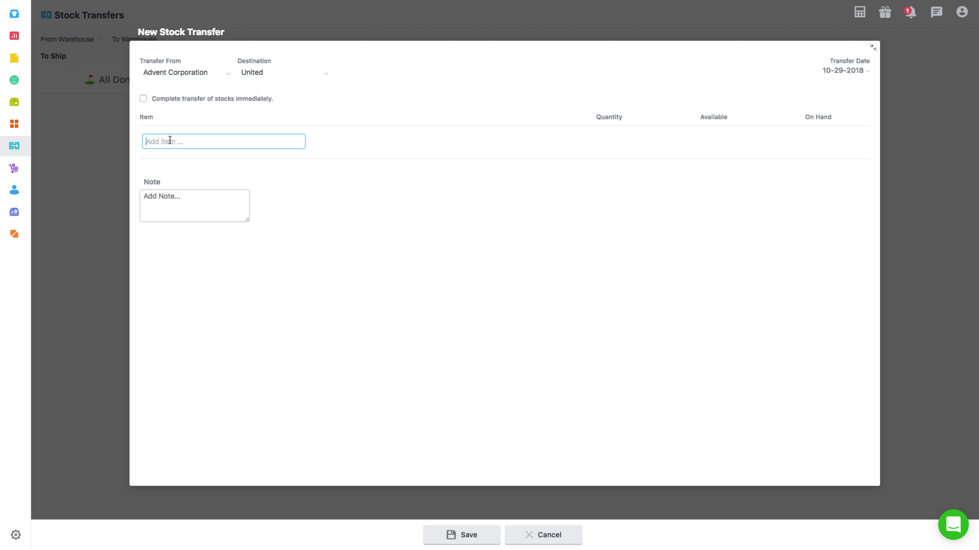
type("nike")
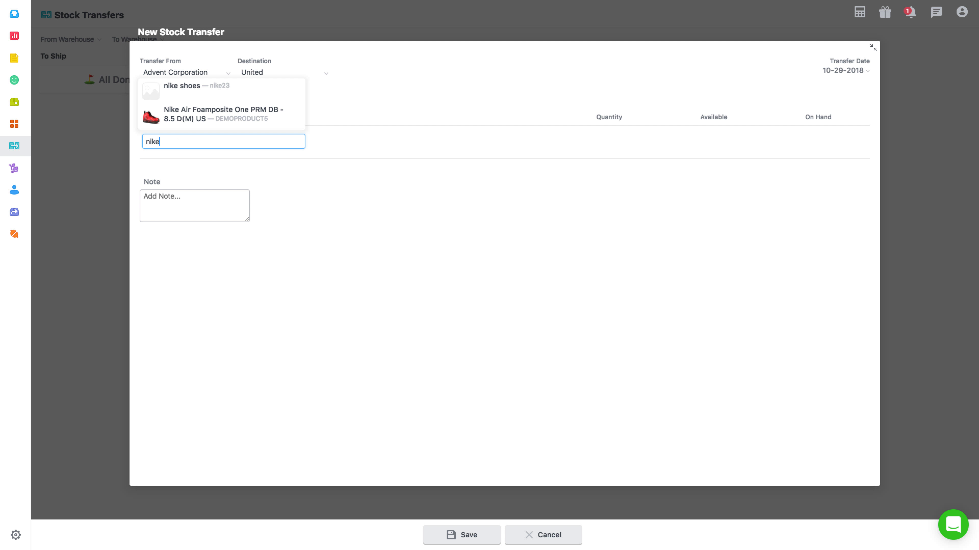
left_click(184, 91)
left_click(620, 137)
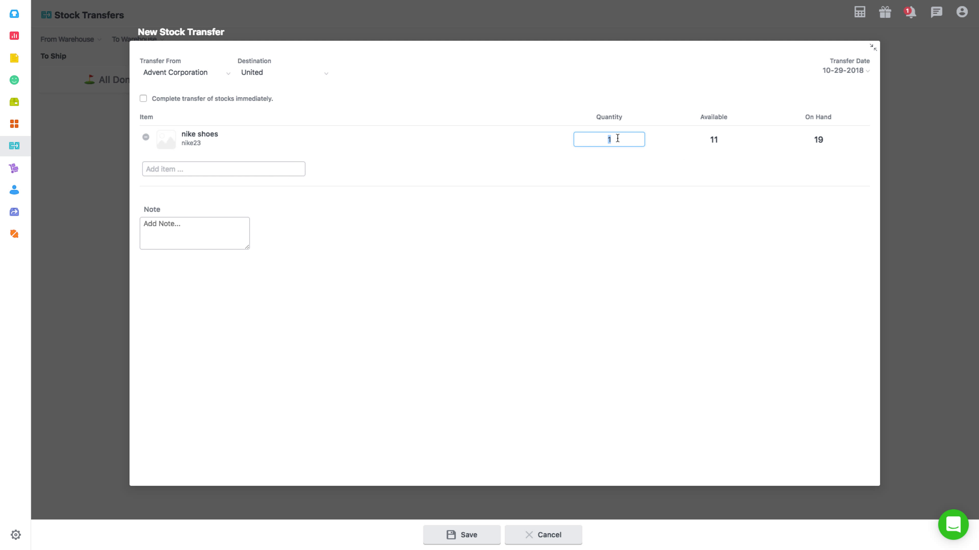
type("5")
left_click(513, 174)
Add the note "Stock every 10th", save the stock transfer and close its details
left_click(173, 226)
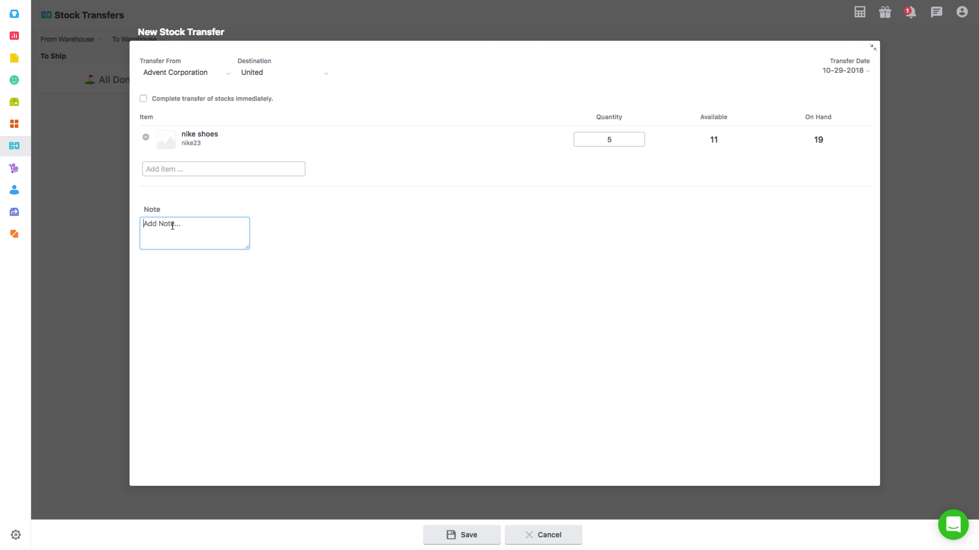
type("Stock every 10th")
left_click_drag(275, 99, 239, 98)
left_click_drag(159, 100, 152, 98)
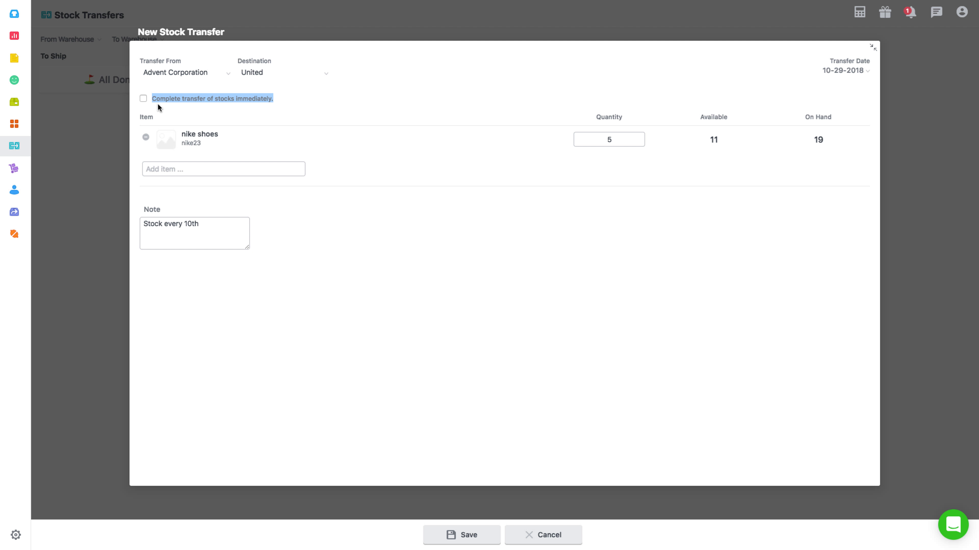
left_click(487, 543)
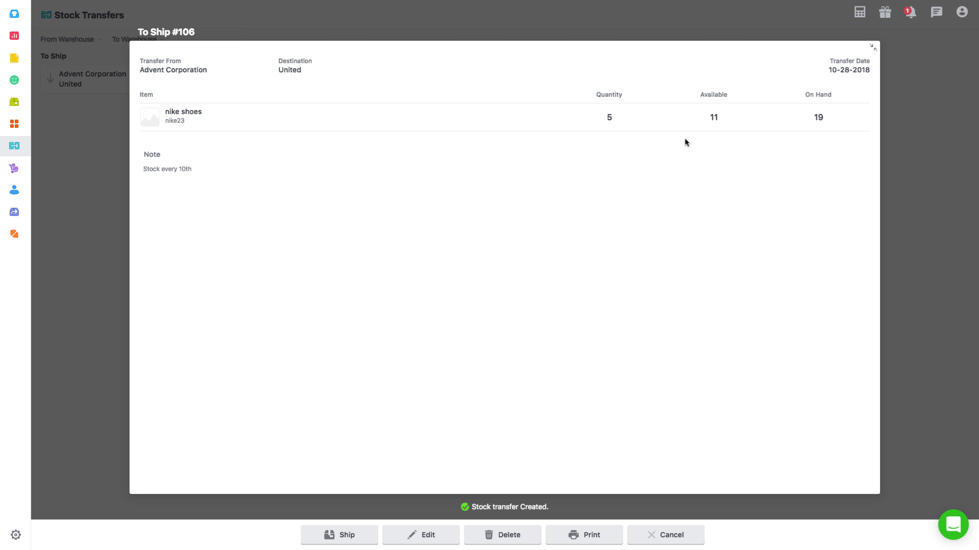
left_click(873, 47)
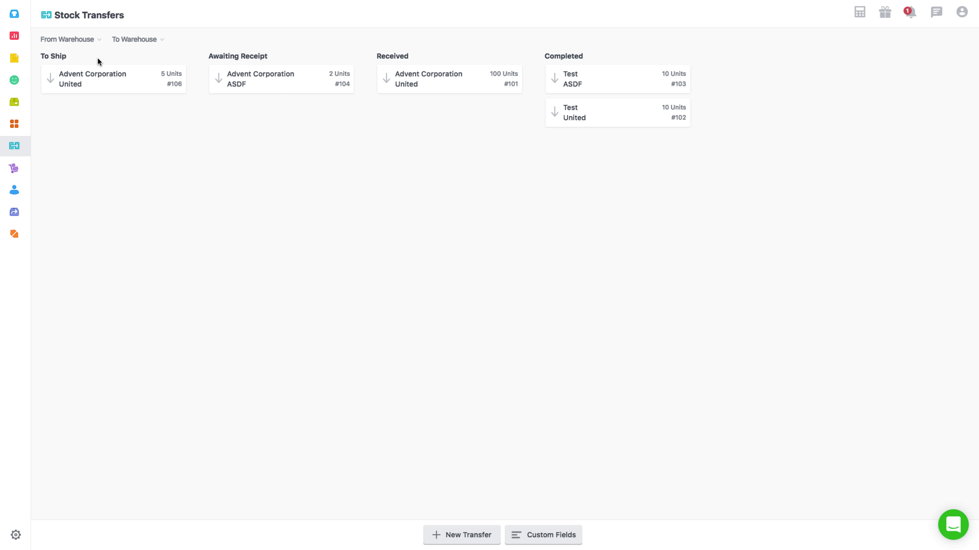
Open the 5-unit To Ship transfer in edit mode to review its fields, and exit the form
double_click(106, 79)
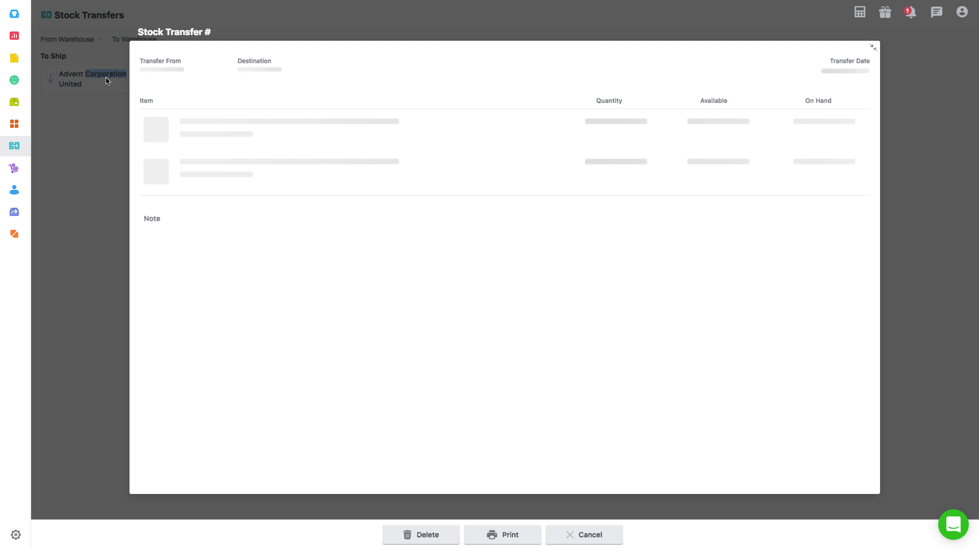
left_click(450, 535)
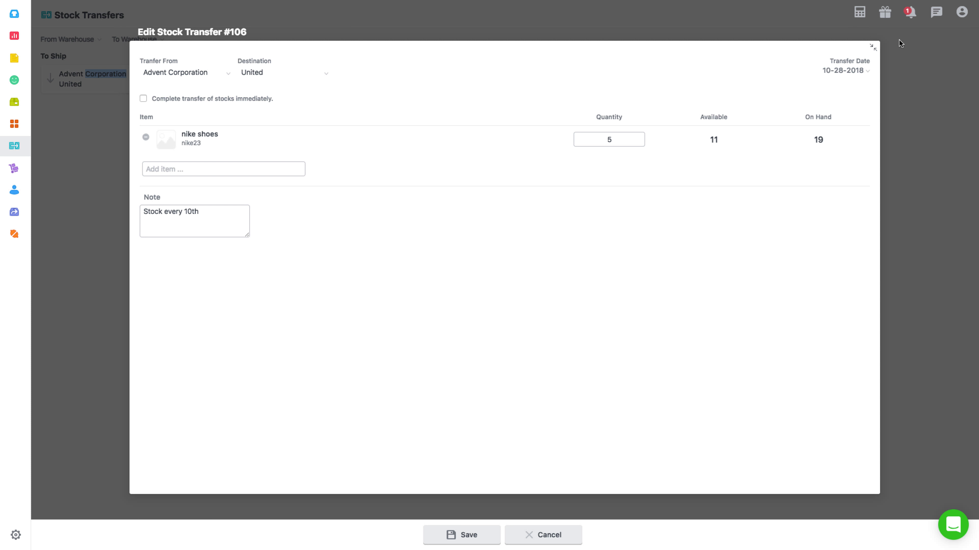
left_click(508, 531)
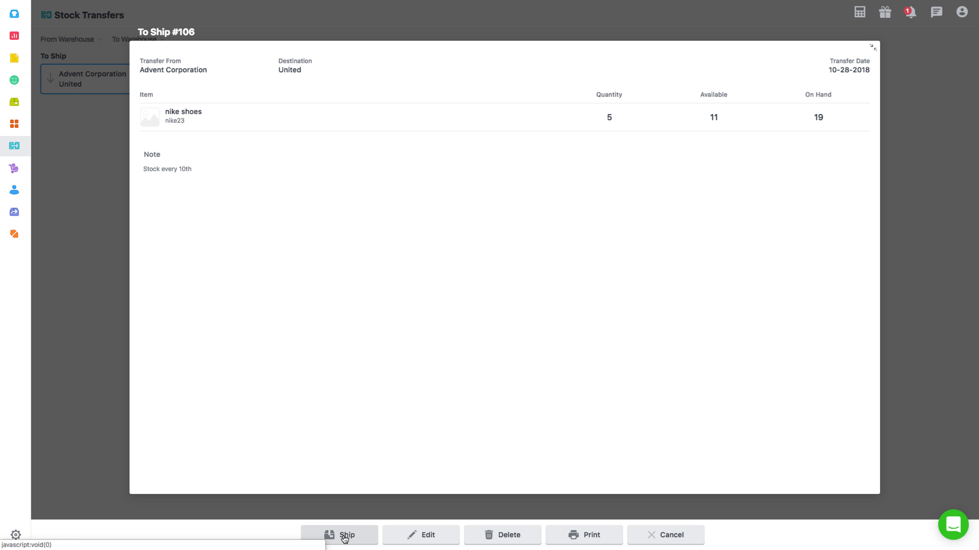
Ship the nike shoes stock transfer from Advent Corporation to United and close its details
left_click(326, 541)
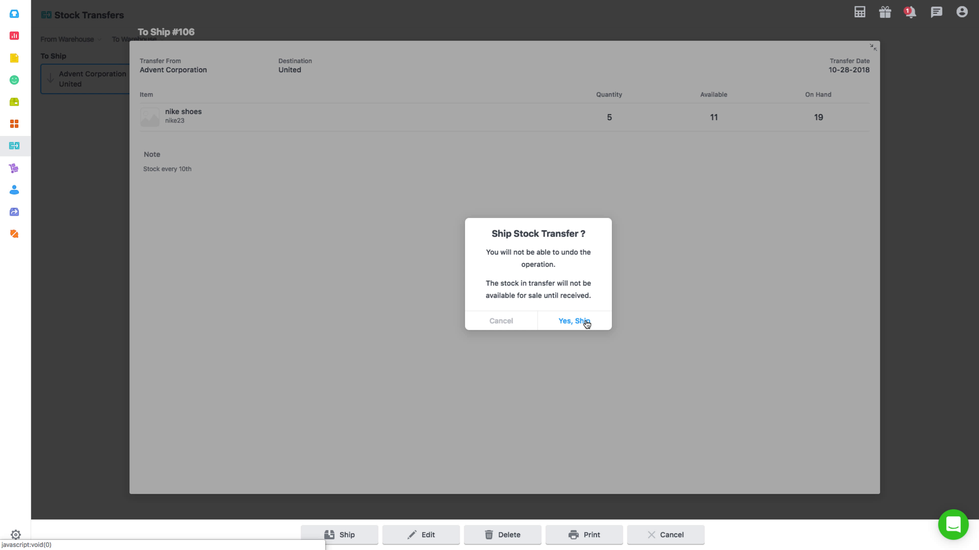
left_click(574, 321)
left_click(864, 50)
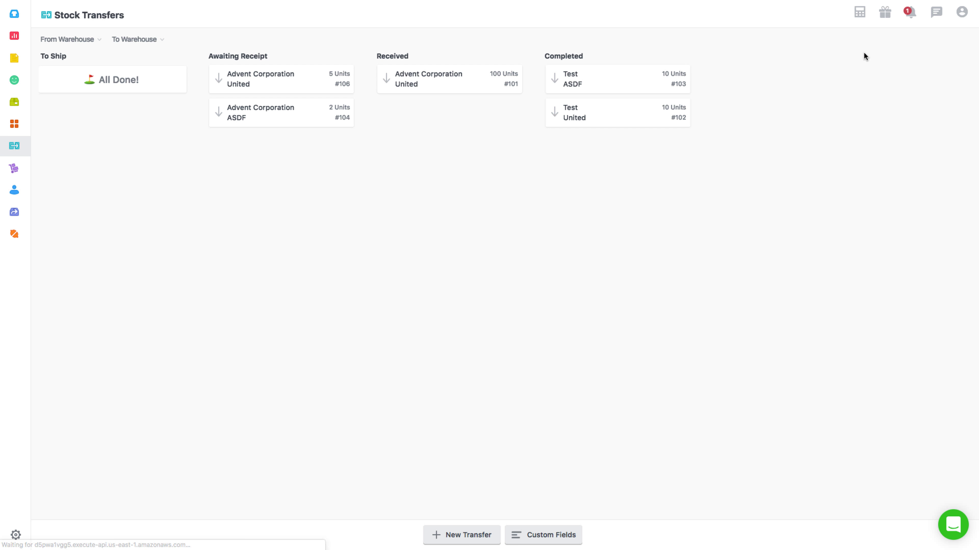
Mark the 5-unit Advent Corporation to United transfer under Awaiting Receipt as received
left_click(265, 78)
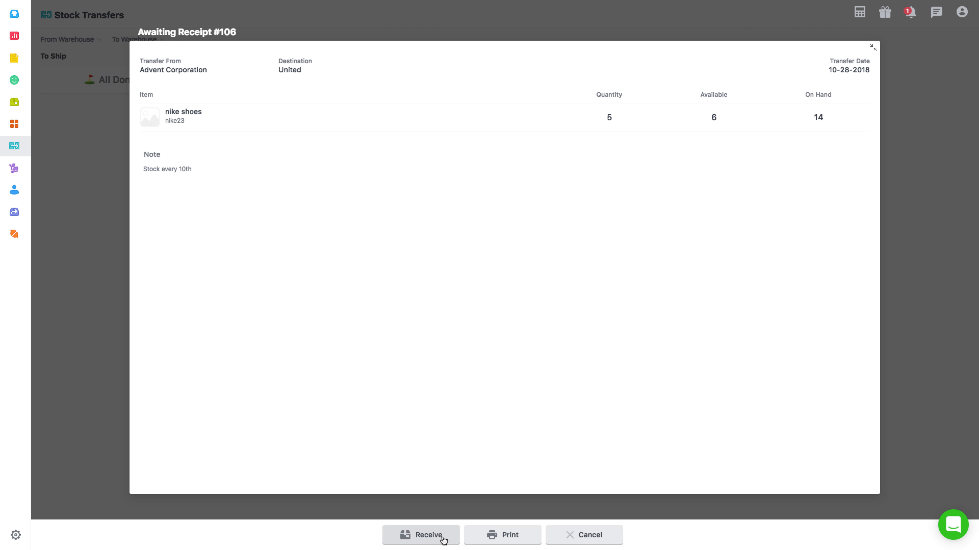
left_click(422, 539)
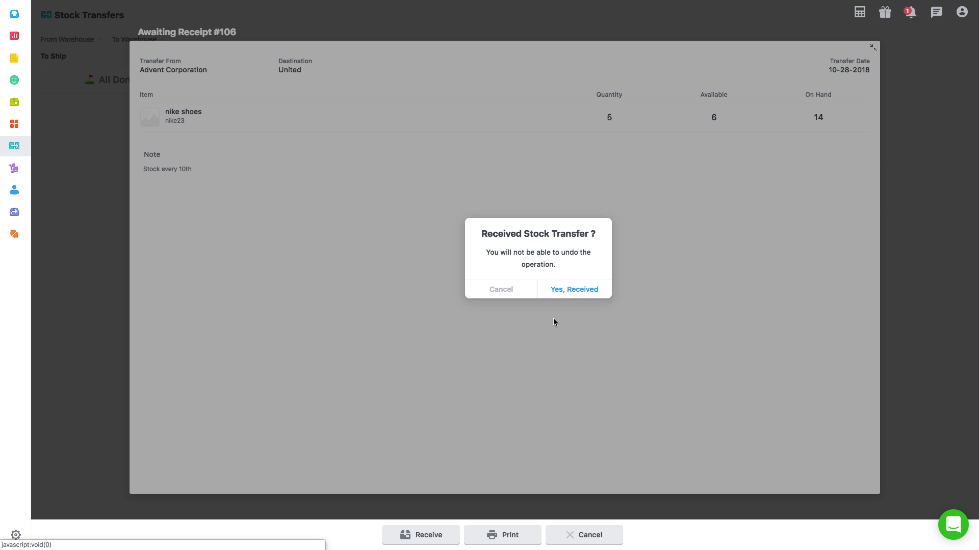
left_click(569, 291)
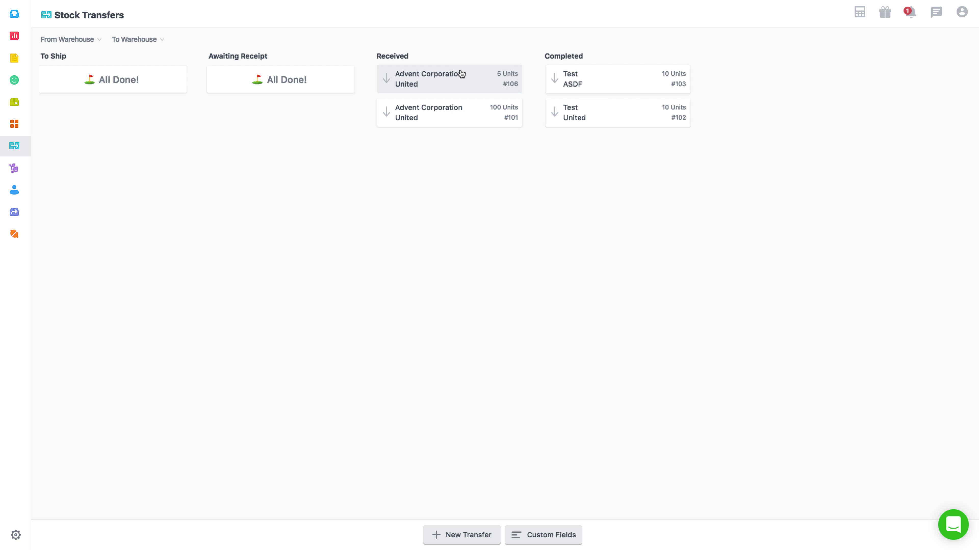
Complete the received 5-unit stock transfer from Advent Corporation to United
left_click(463, 81)
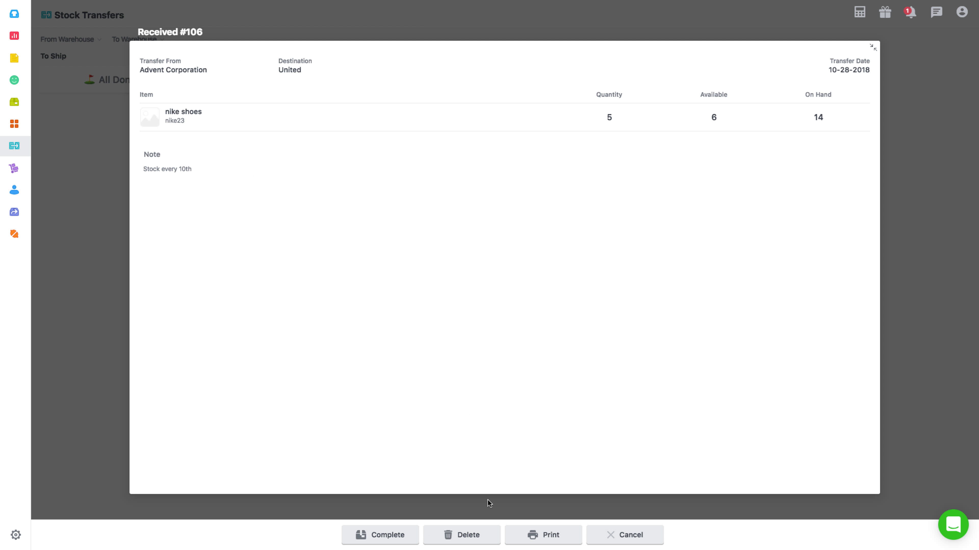
left_click(397, 538)
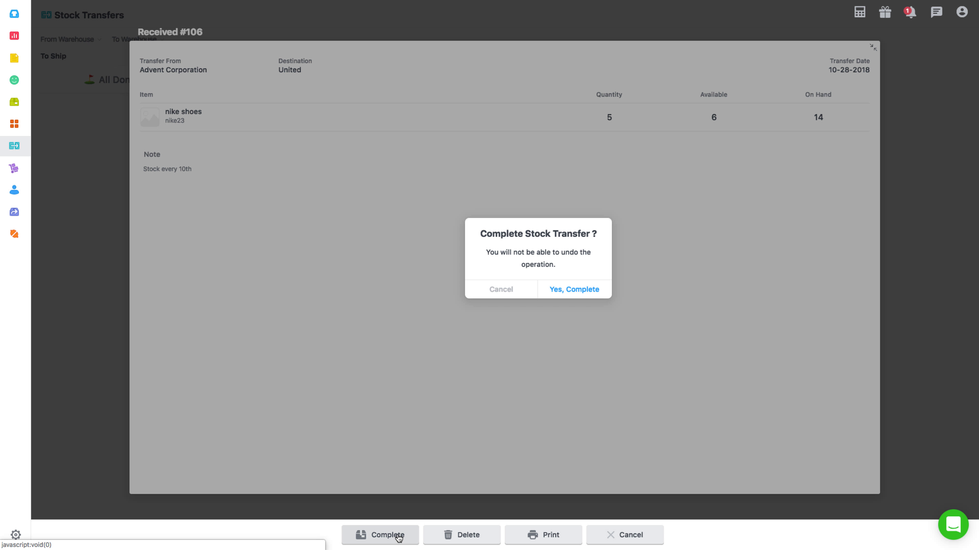
left_click(561, 290)
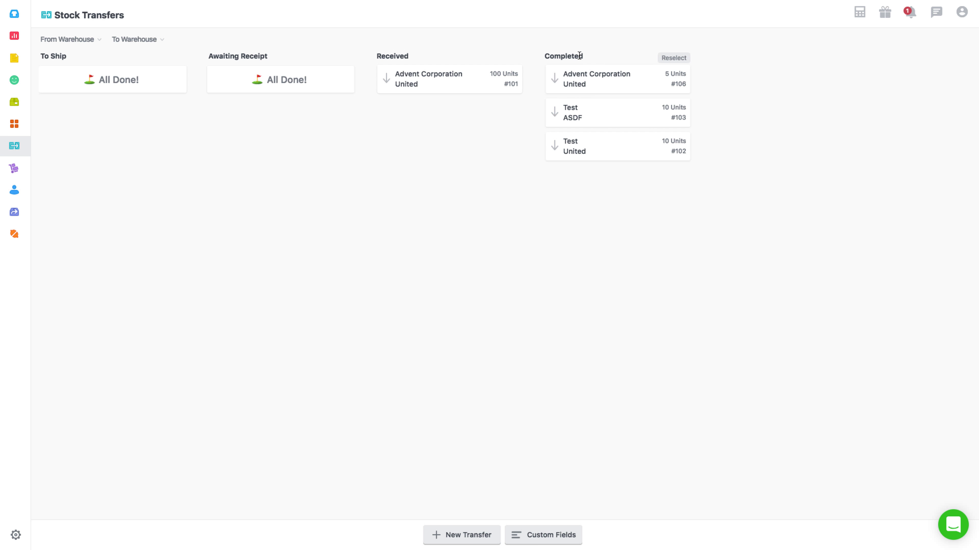
Select all the stock transfers in the Completed column and open the support chat
left_click(579, 82)
left_click(586, 137)
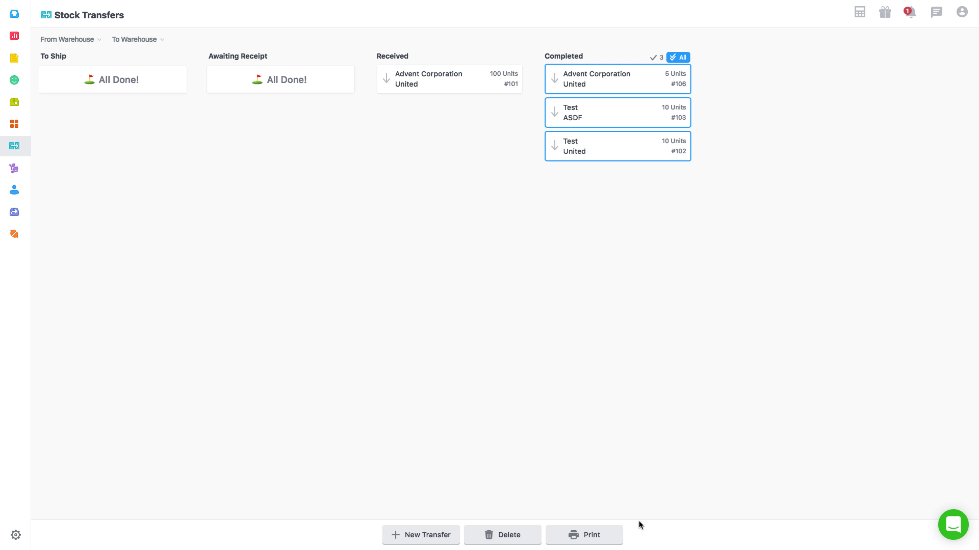
left_click(953, 524)
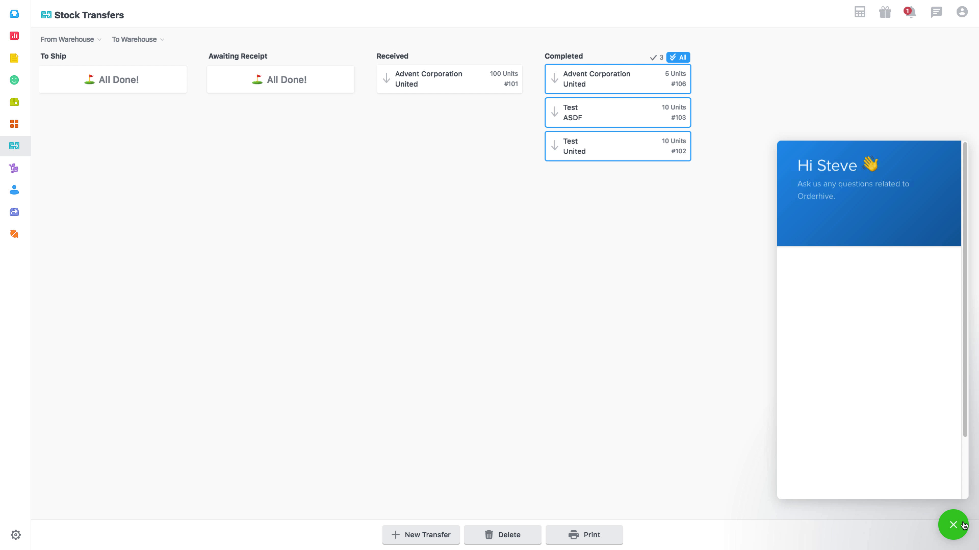